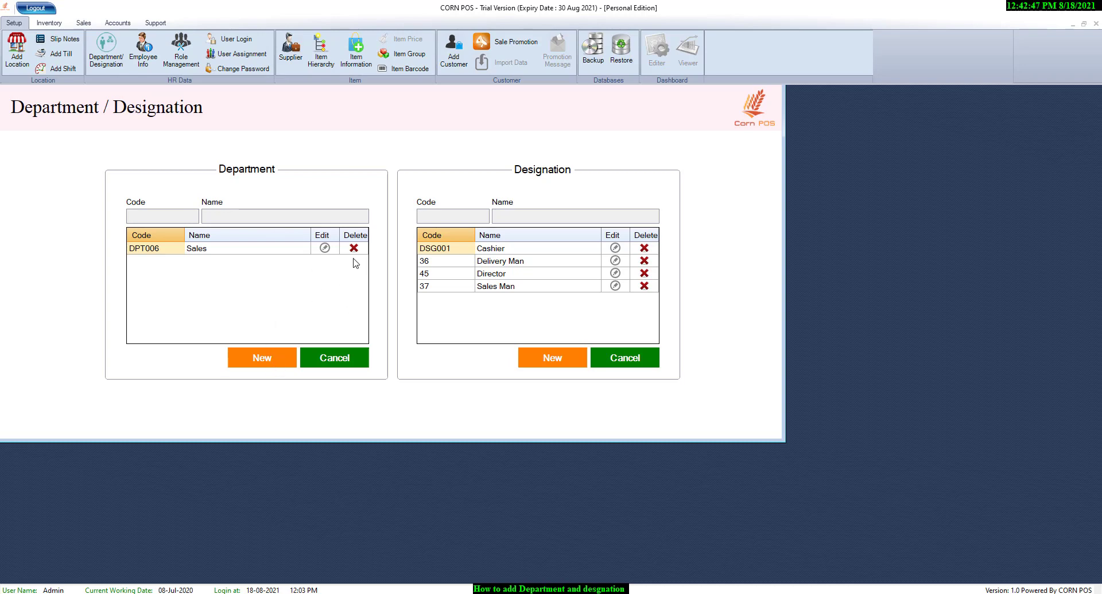
- Add a new department named Admin and save it
click(273, 363)
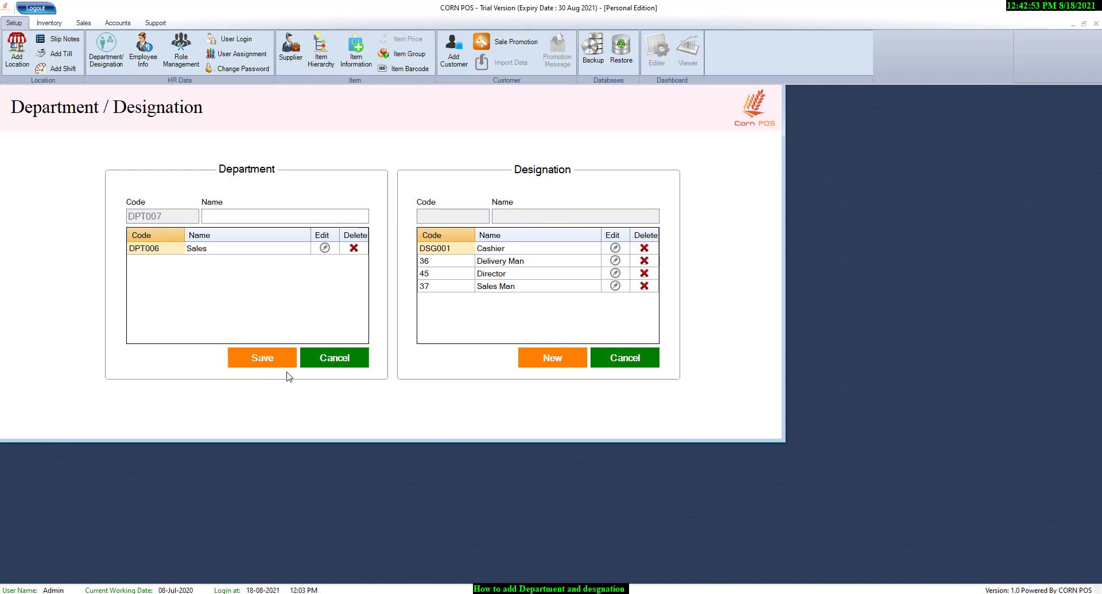
text(Admin)
click(258, 362)
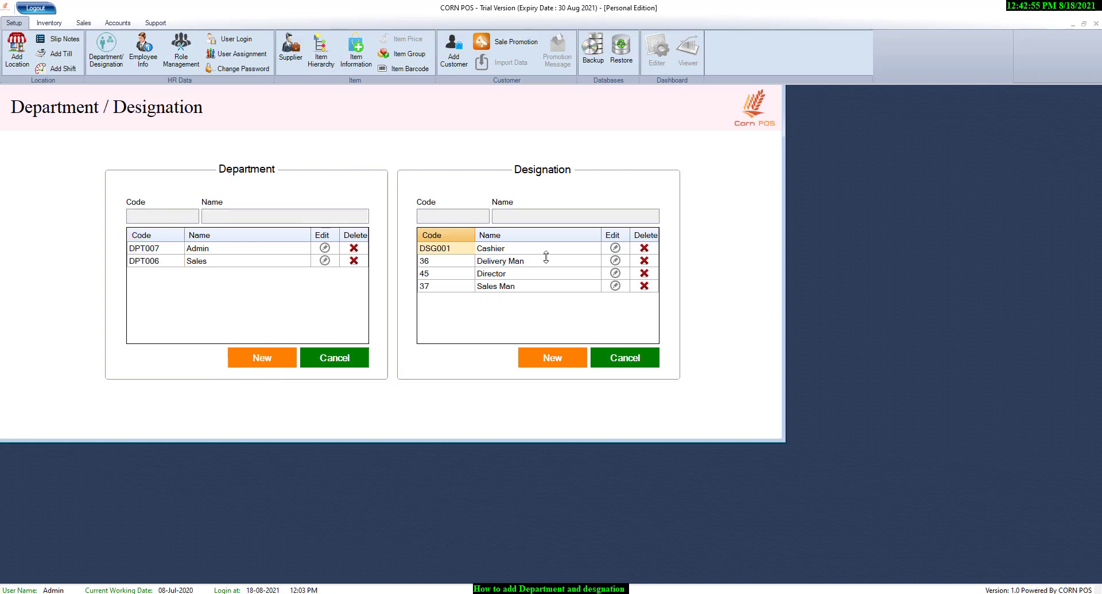
- Add a new designation named RO and save it
click(558, 358)
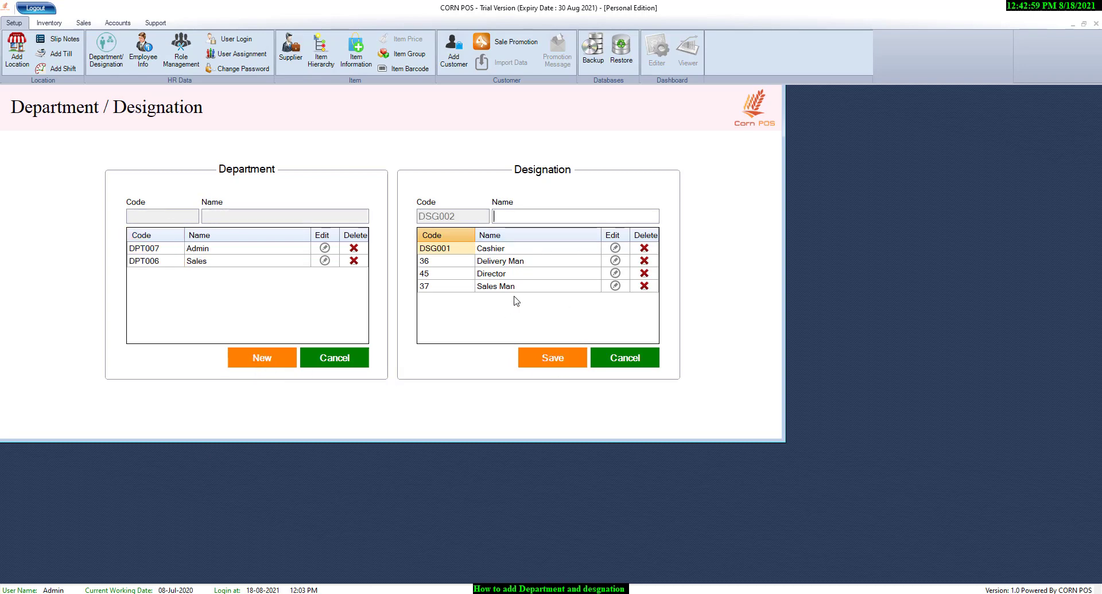
text(RO)
click(552, 364)
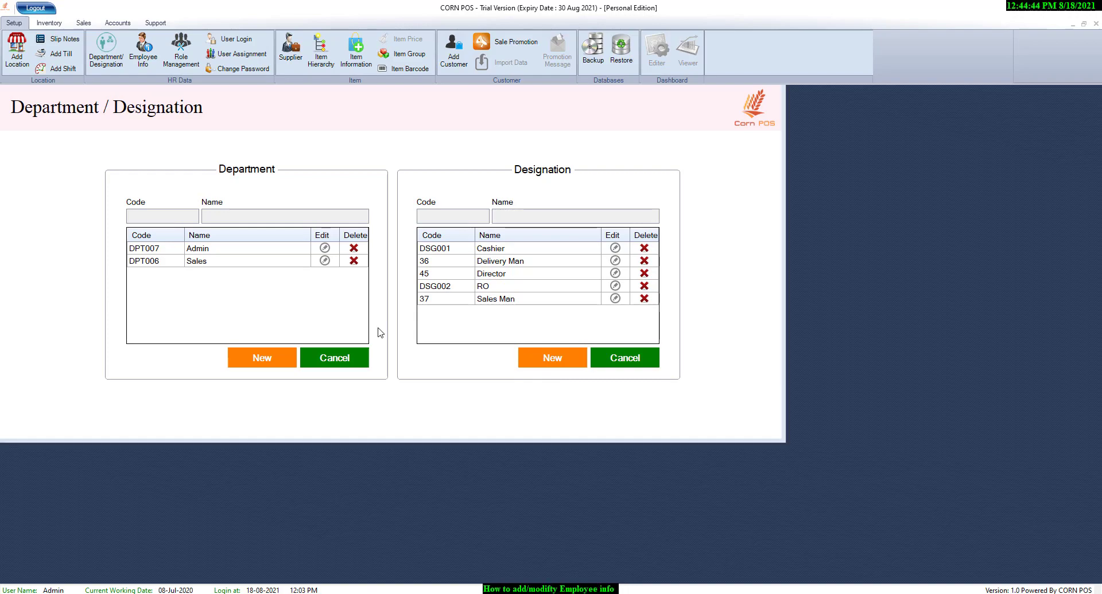
- Open Employee Information and examine the new employee form's base location, designation, shift and address fields, closing it without saving
click(147, 65)
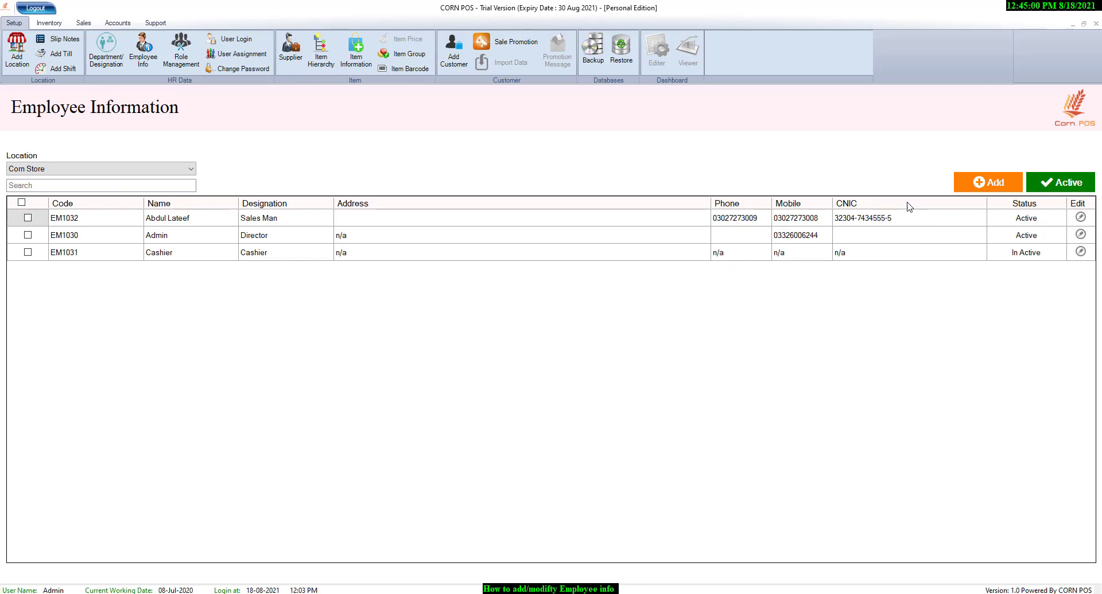
click(967, 189)
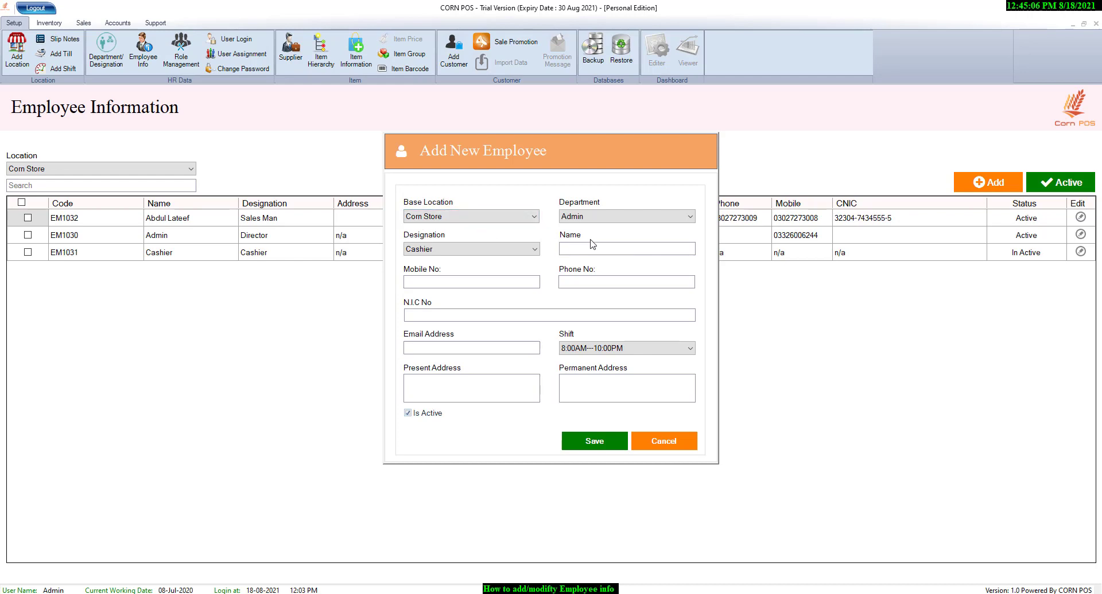
click(534, 216)
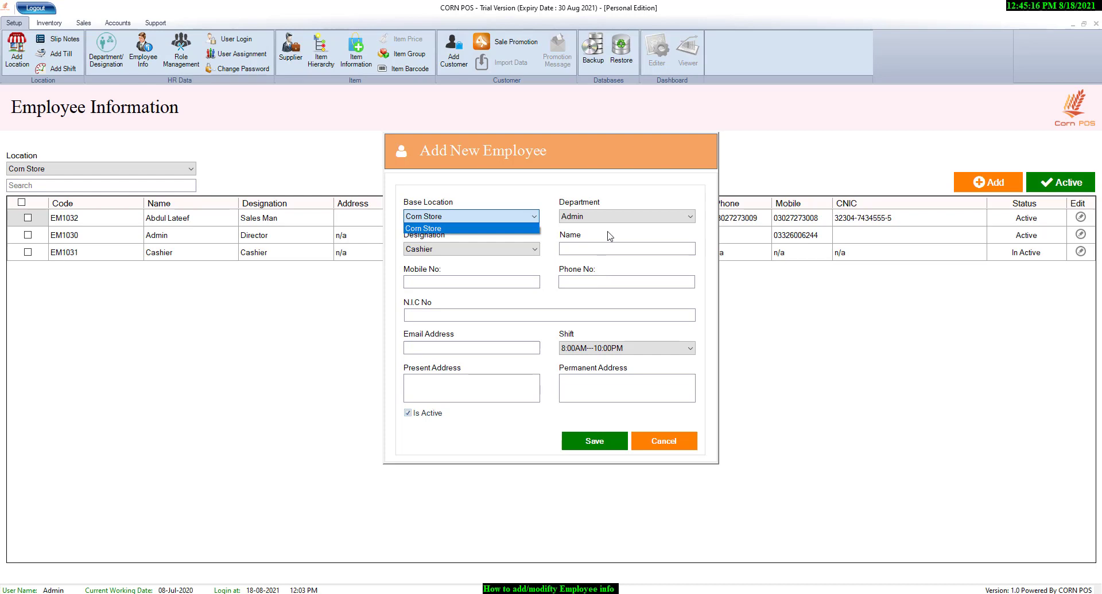
click(527, 255)
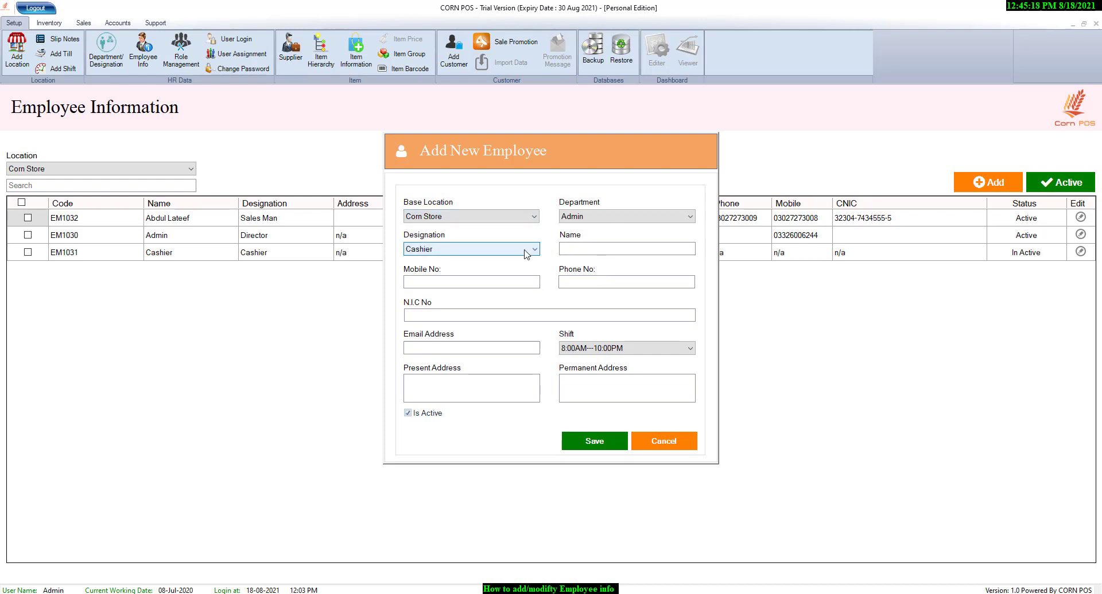
click(606, 249)
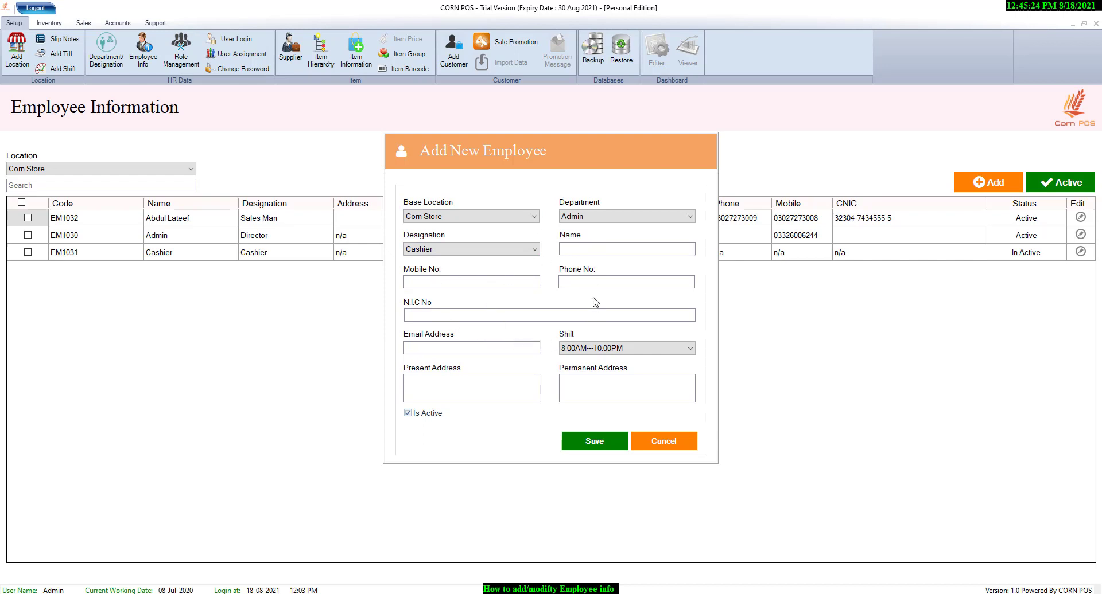
click(642, 349)
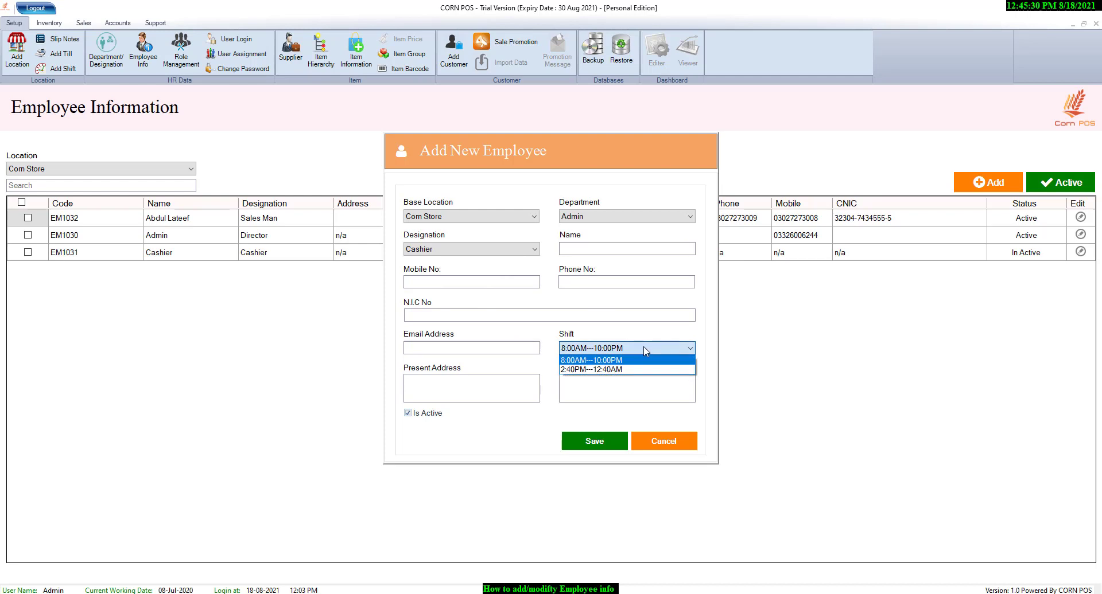
click(497, 400)
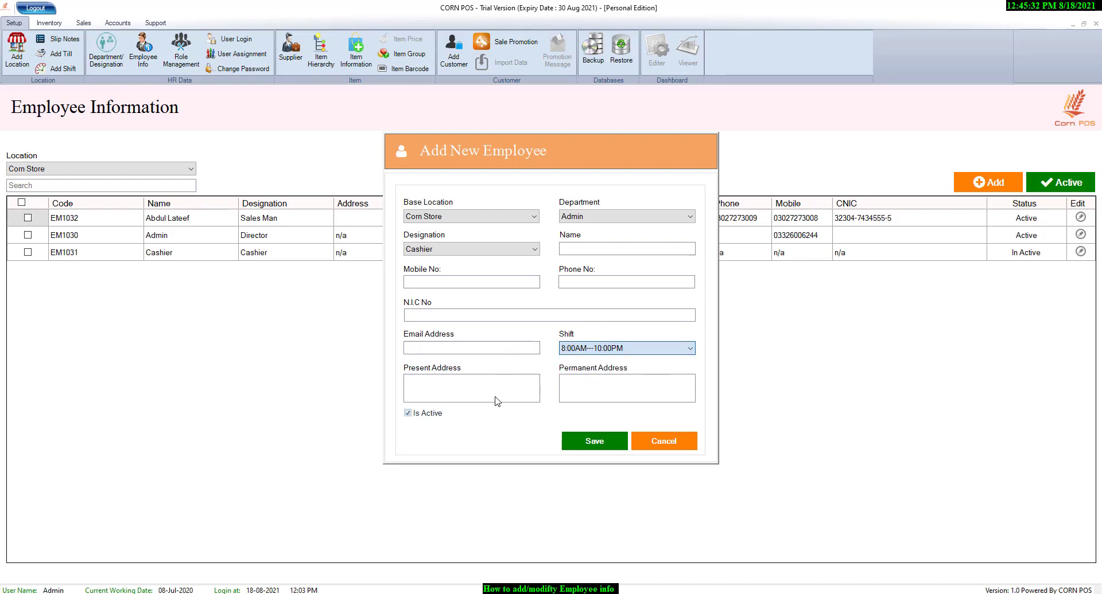
click(497, 400)
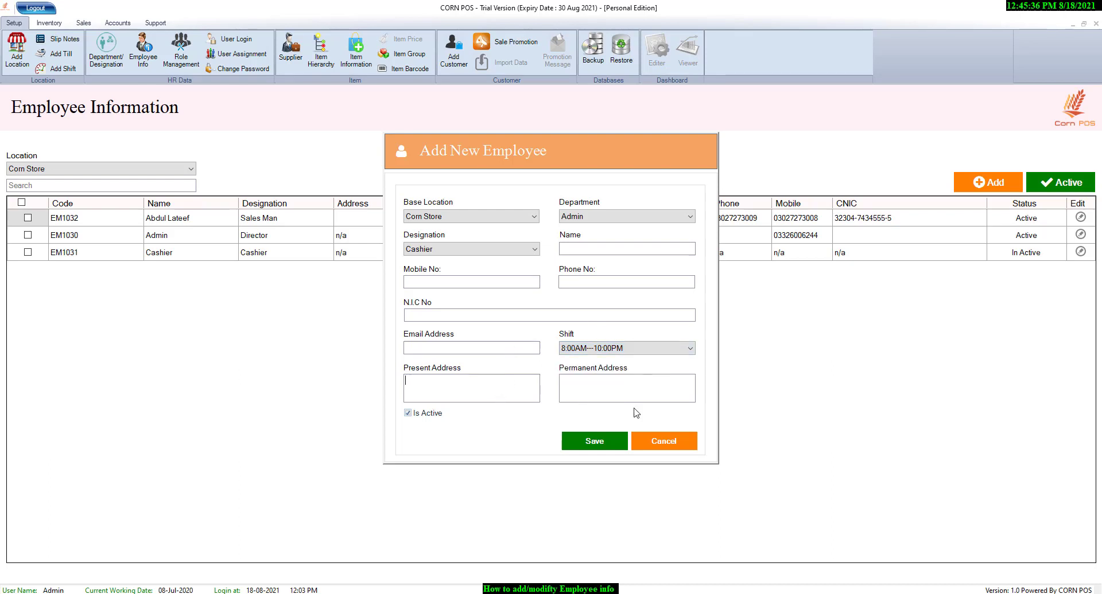
click(666, 442)
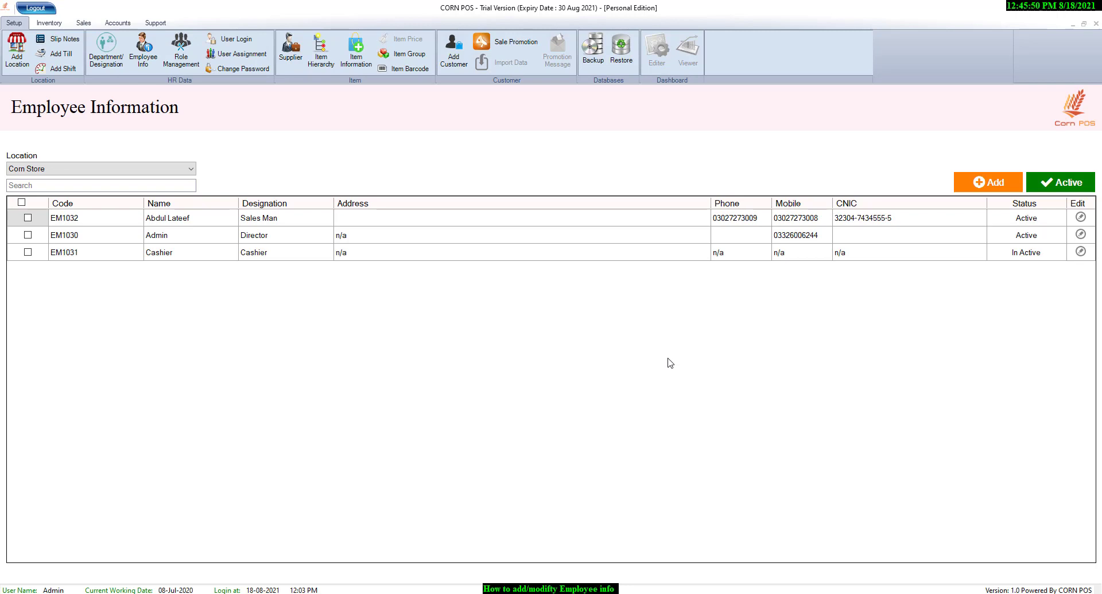
- Open the Sales Man employee's record for editing and update it
click(1080, 217)
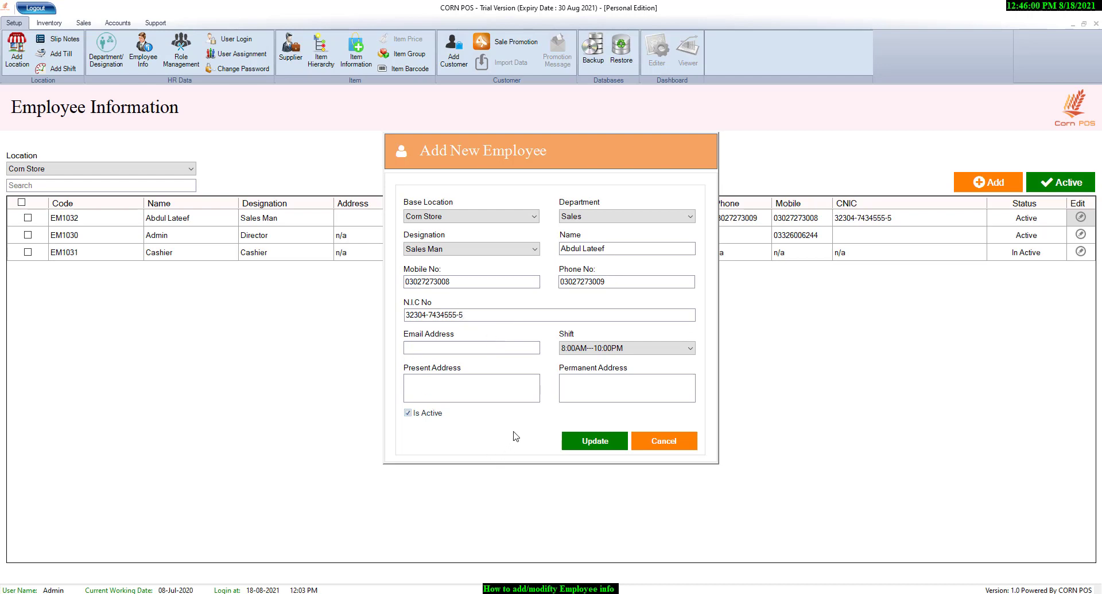
click(594, 441)
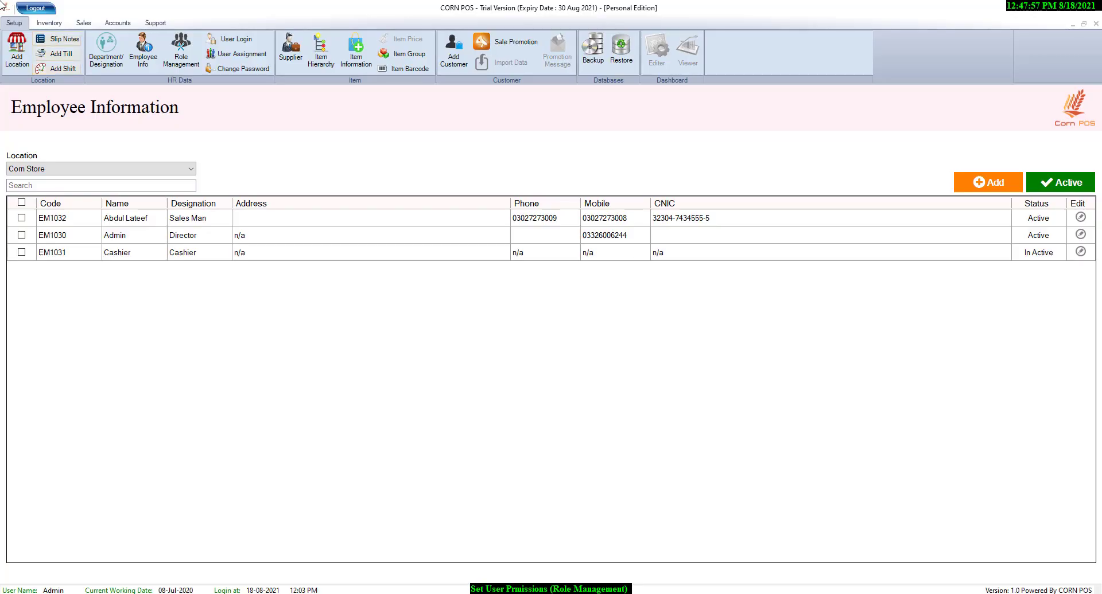
- In Role Management, assign the Point of Sale module from the Sales group to Role for POS
click(185, 58)
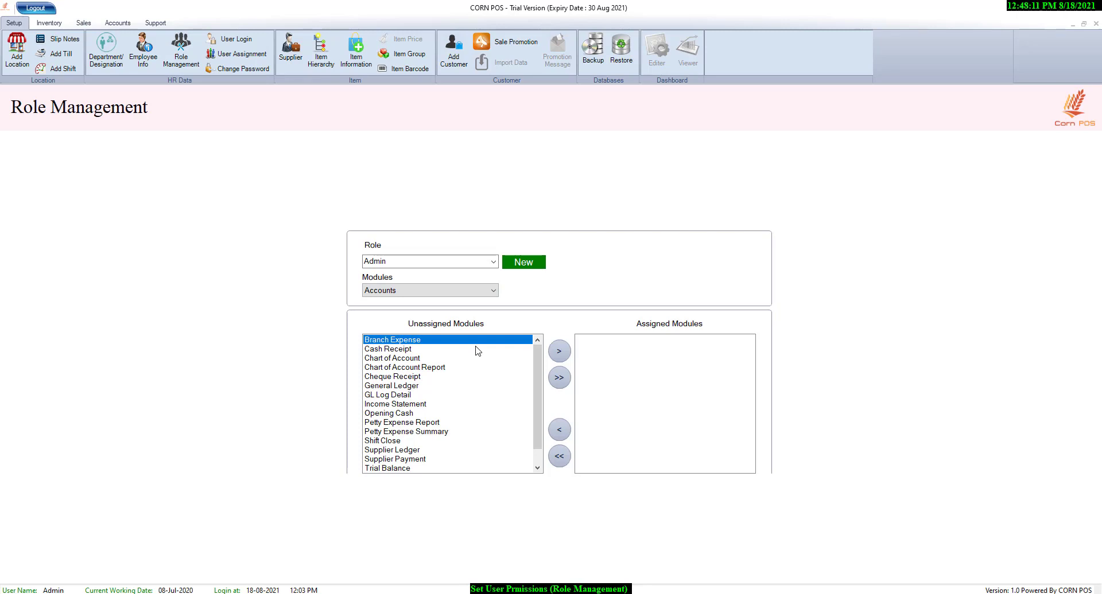
click(426, 265)
click(493, 262)
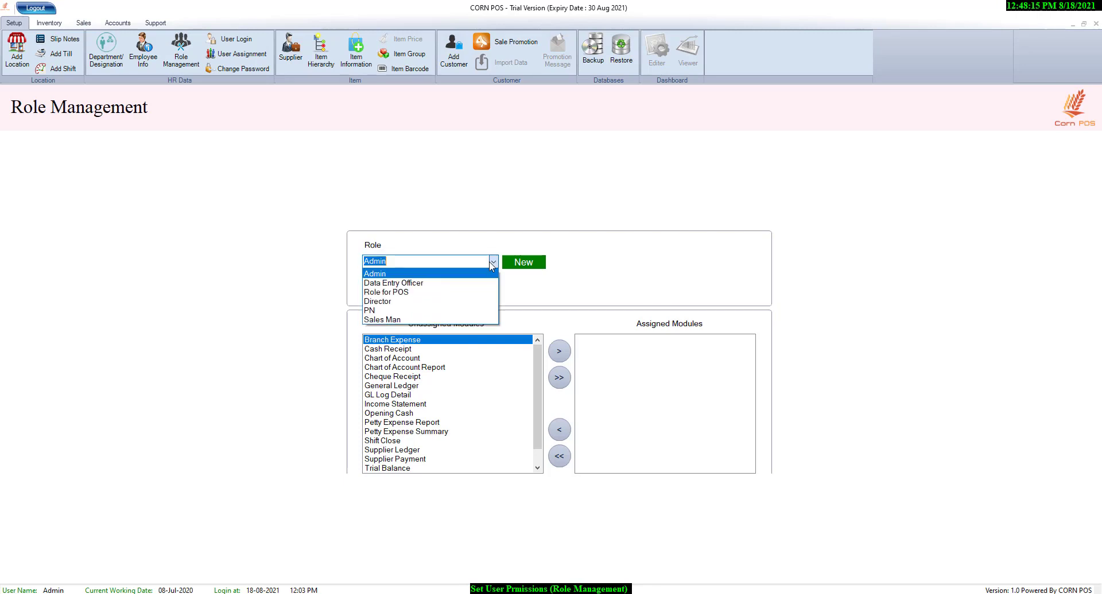
click(436, 293)
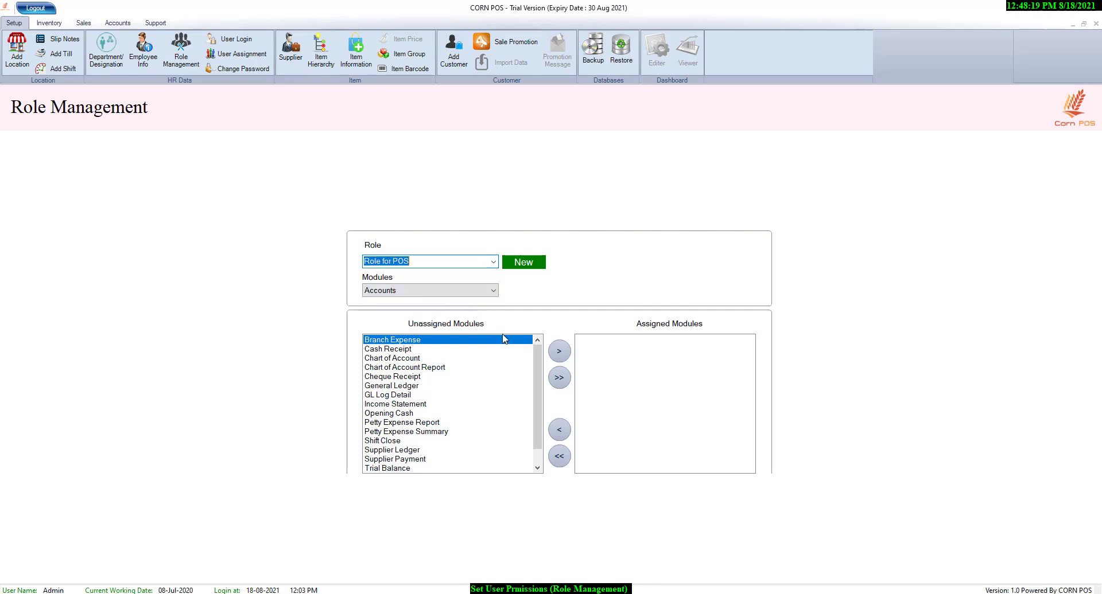
click(431, 291)
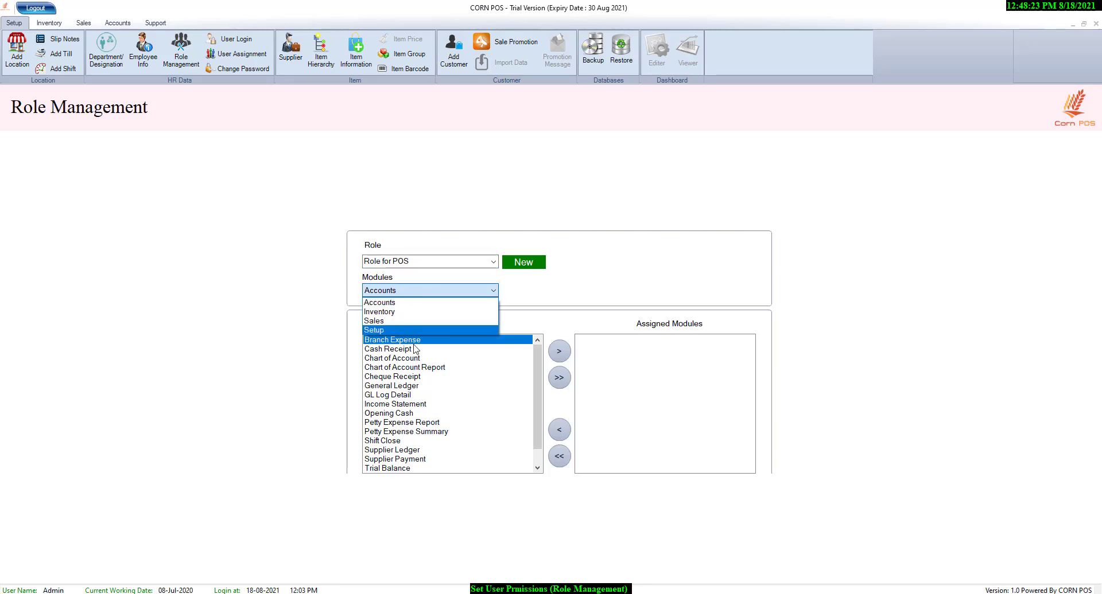
click(451, 321)
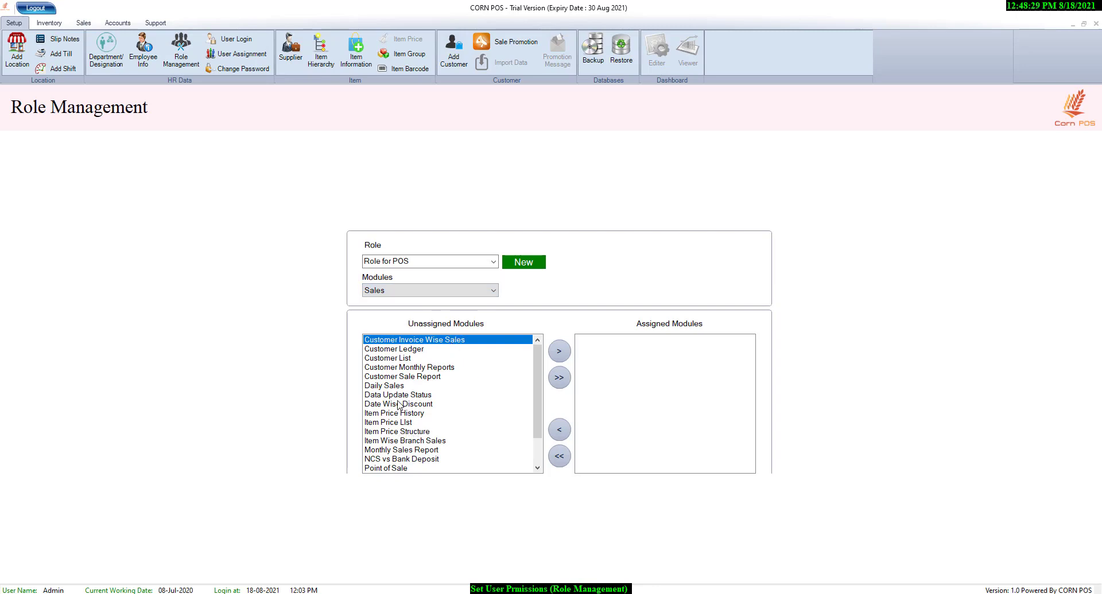
click(402, 468)
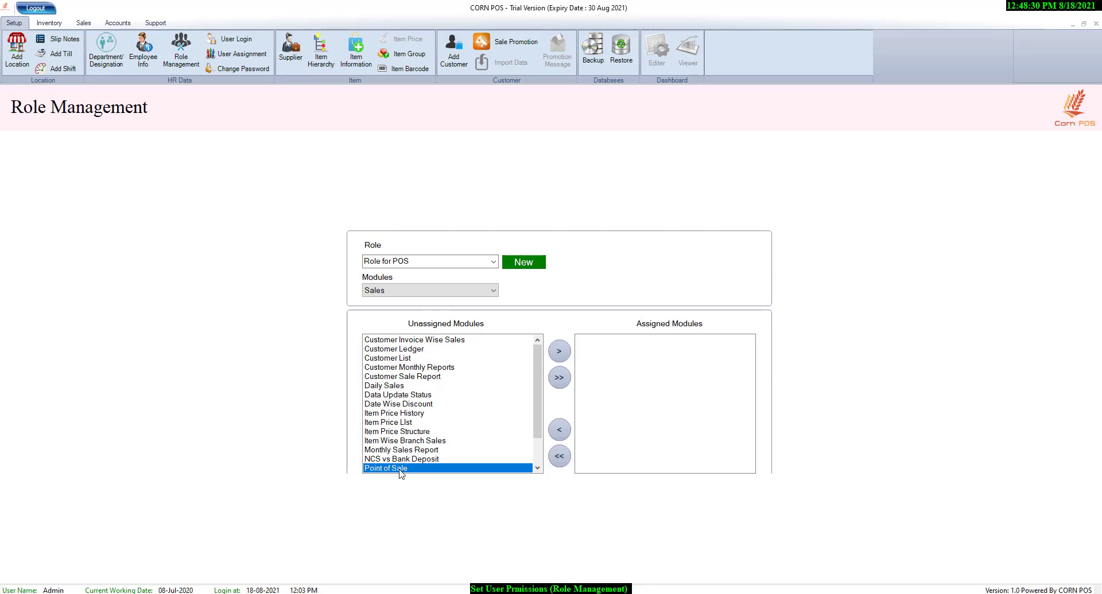
click(556, 352)
- Assign the Data Update Status module to Role for POS as well
scroll(538, 390, down, 1)
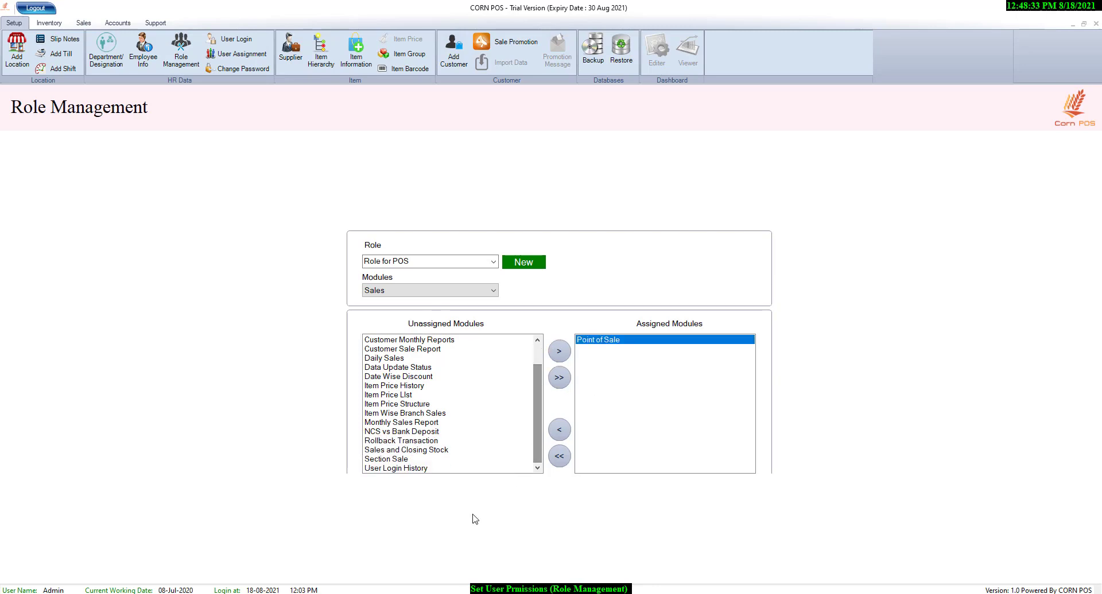
click(405, 368)
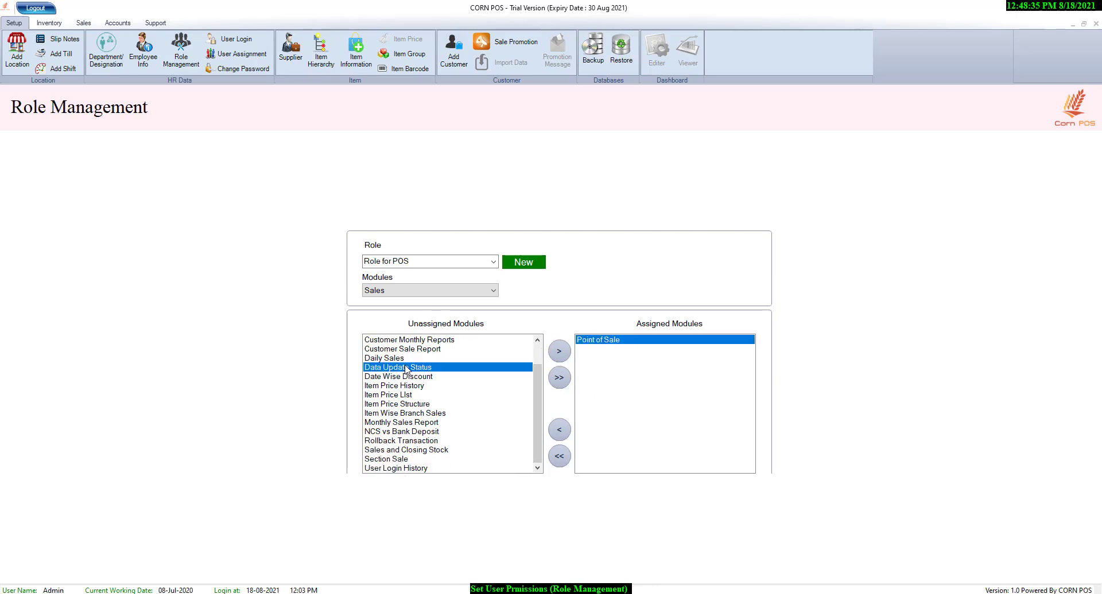
click(558, 352)
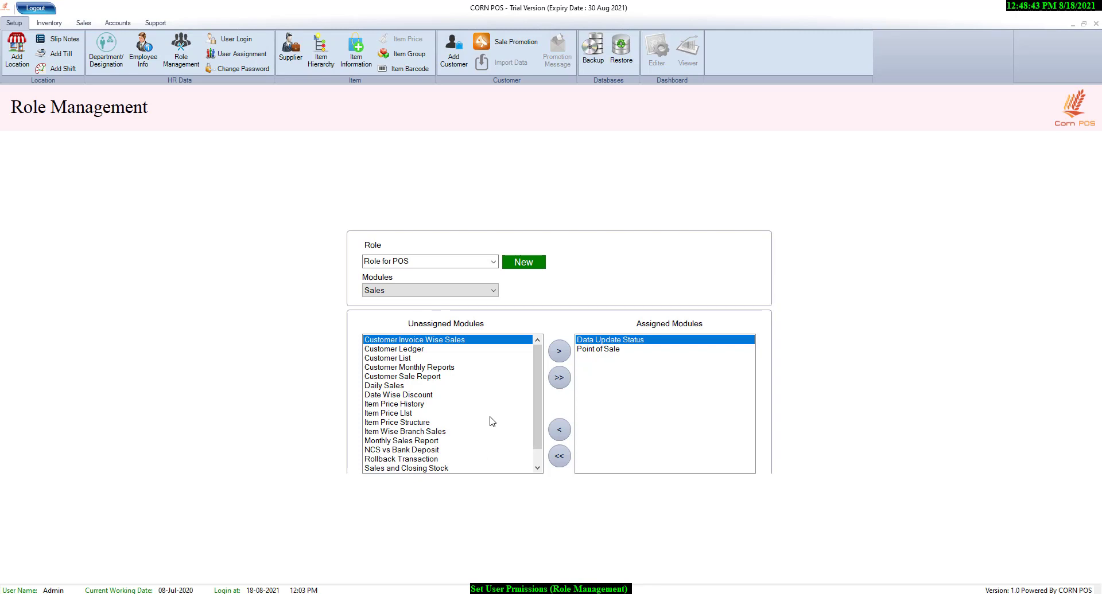
- Display the modules of the Setup group for Role for POS
click(458, 294)
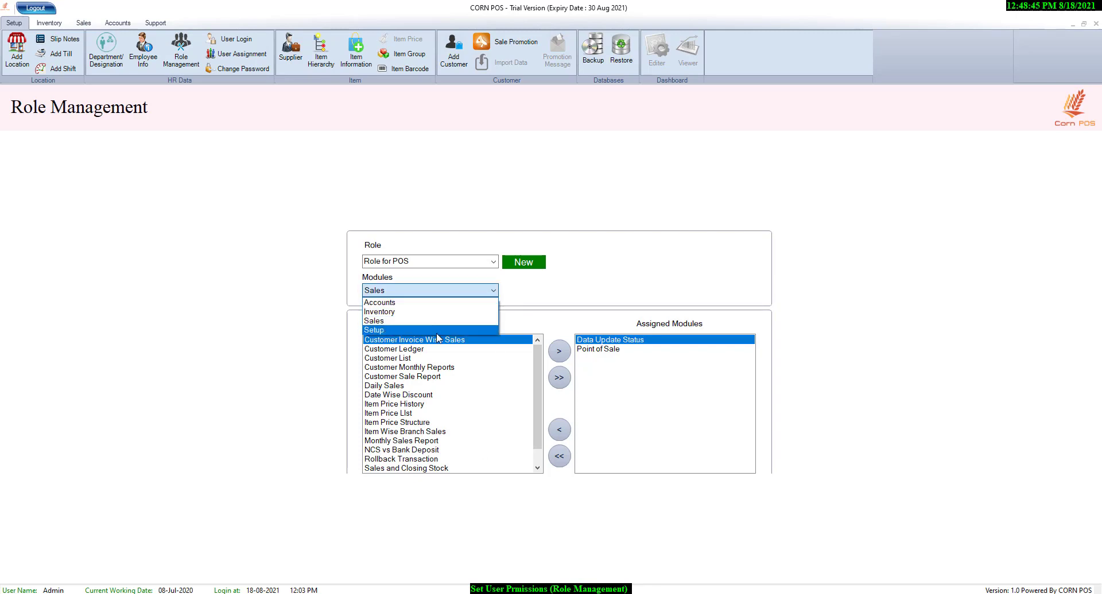
click(436, 331)
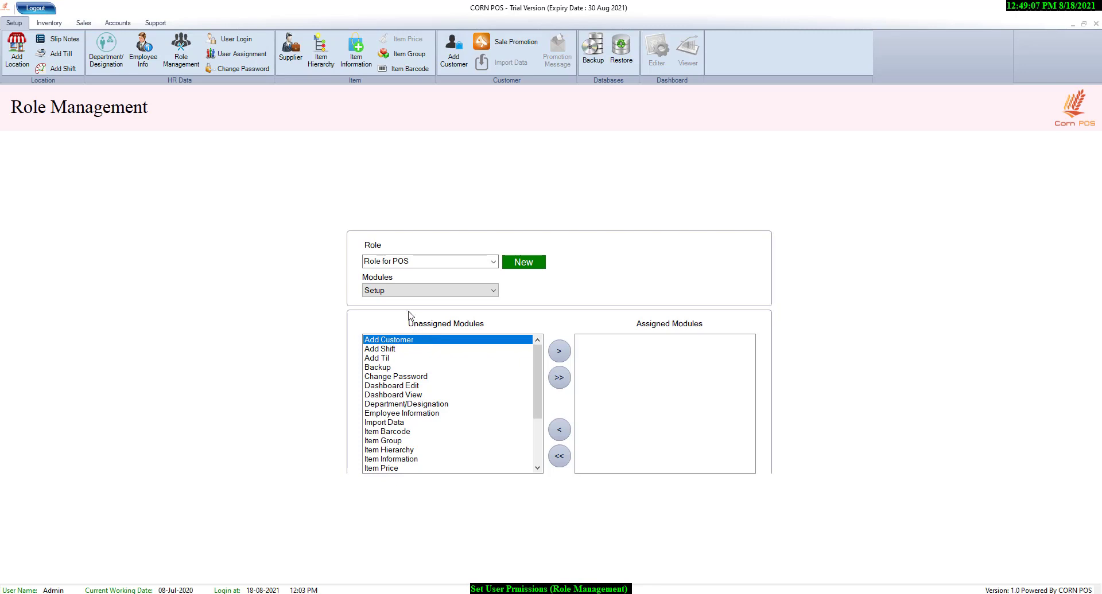
- Create a new role named warehouse, save it and make it the current role
click(446, 266)
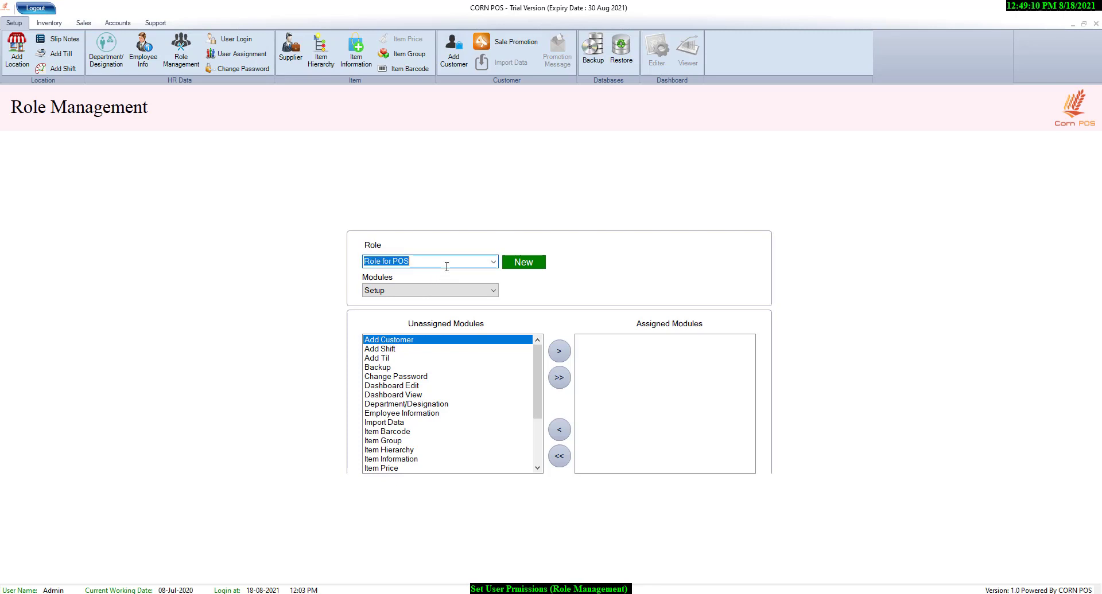
click(533, 264)
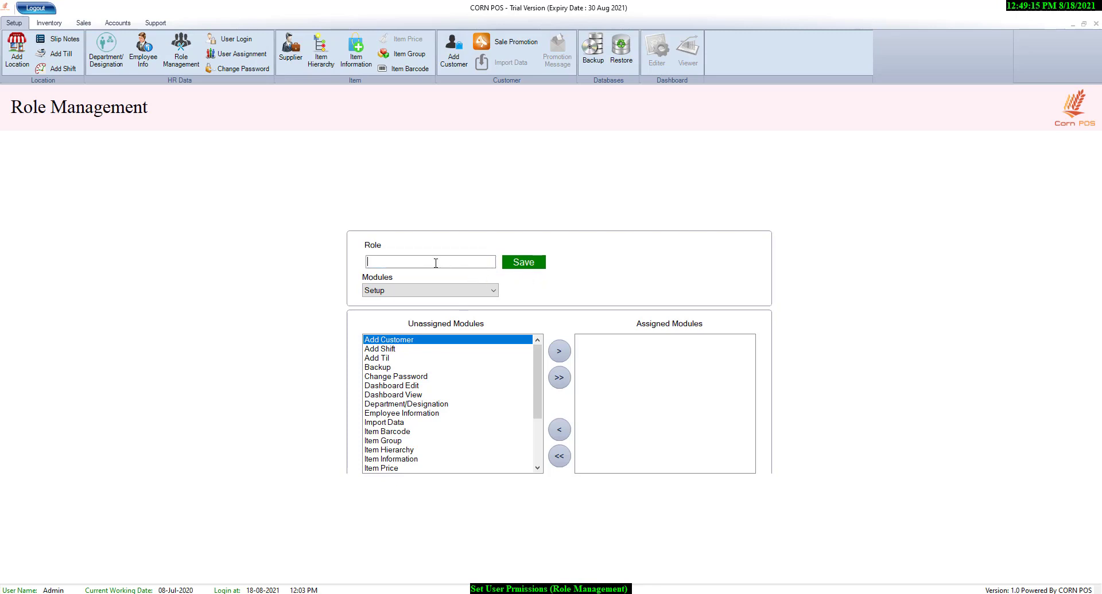
text(warehouse)
click(537, 265)
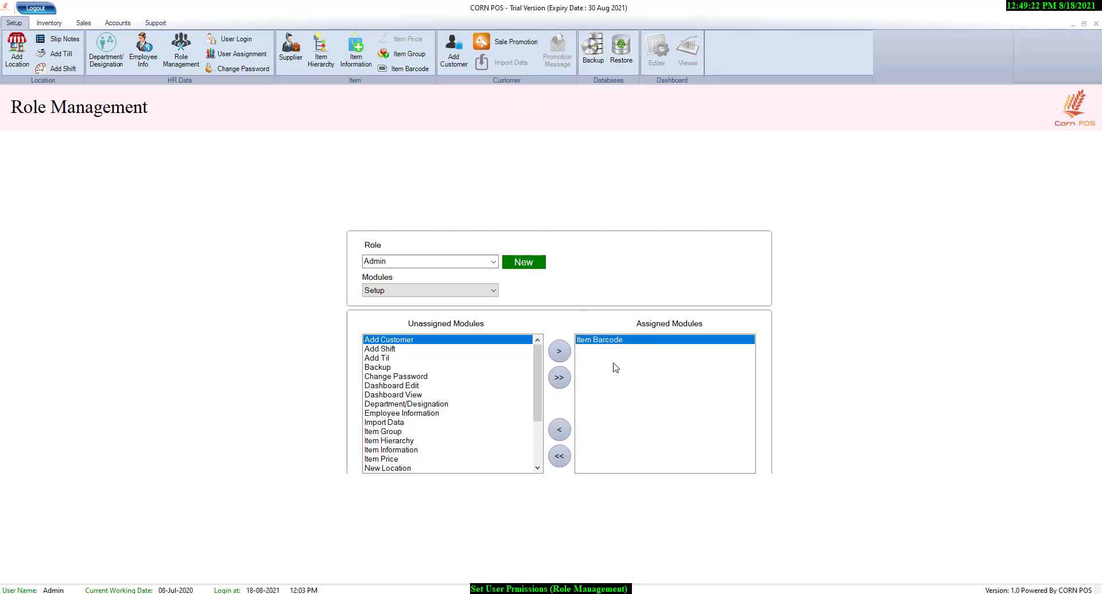
click(494, 262)
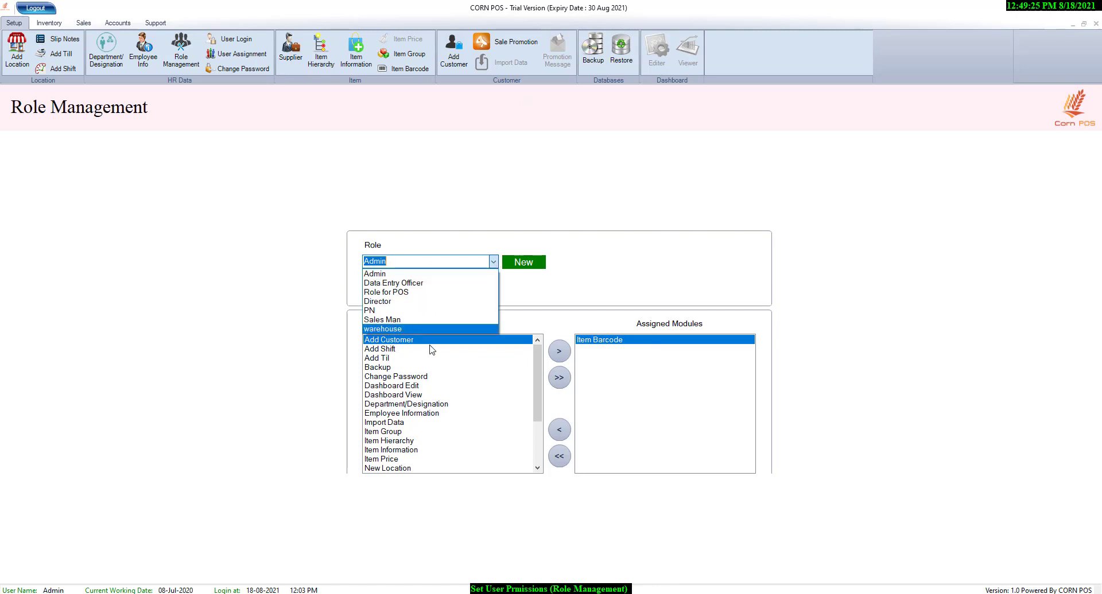
click(435, 329)
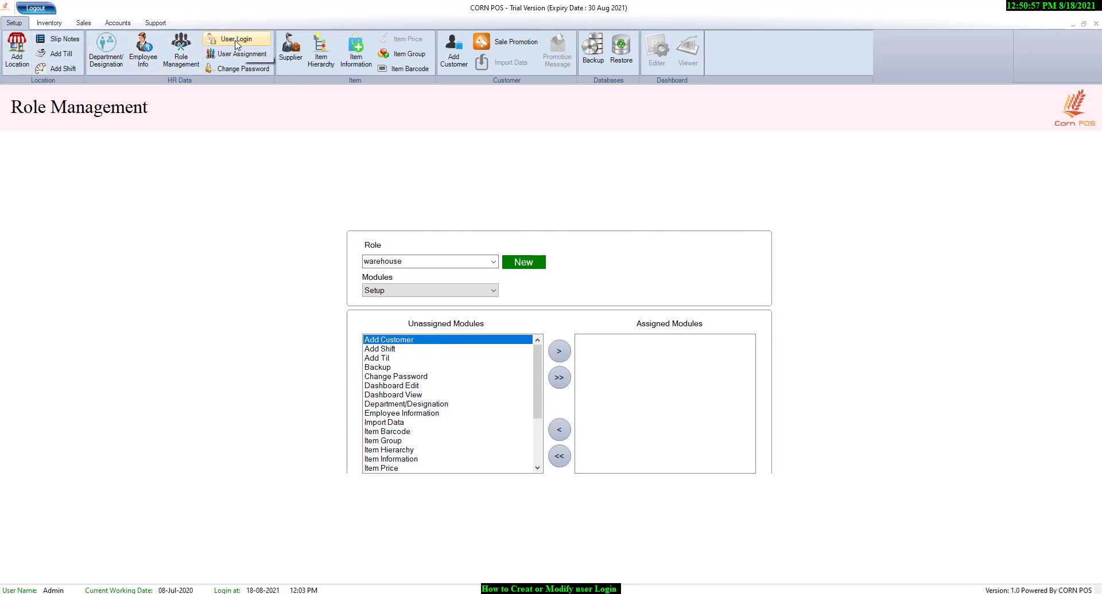
- Open the user logins and try changing the cashier login's role to warehouse, cancelling the edit
click(236, 40)
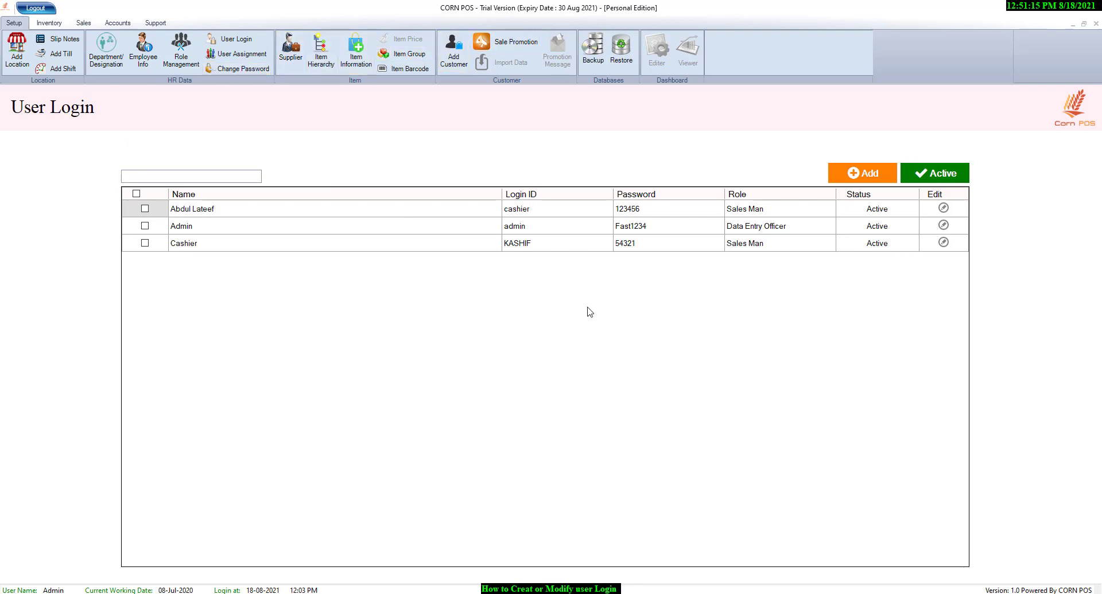
click(188, 179)
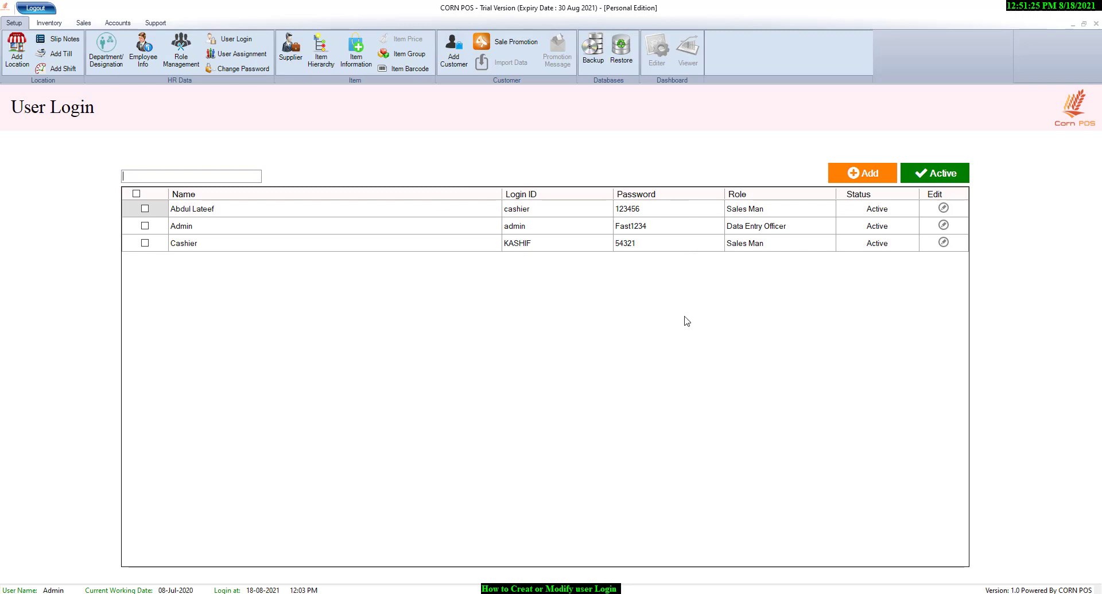
click(941, 209)
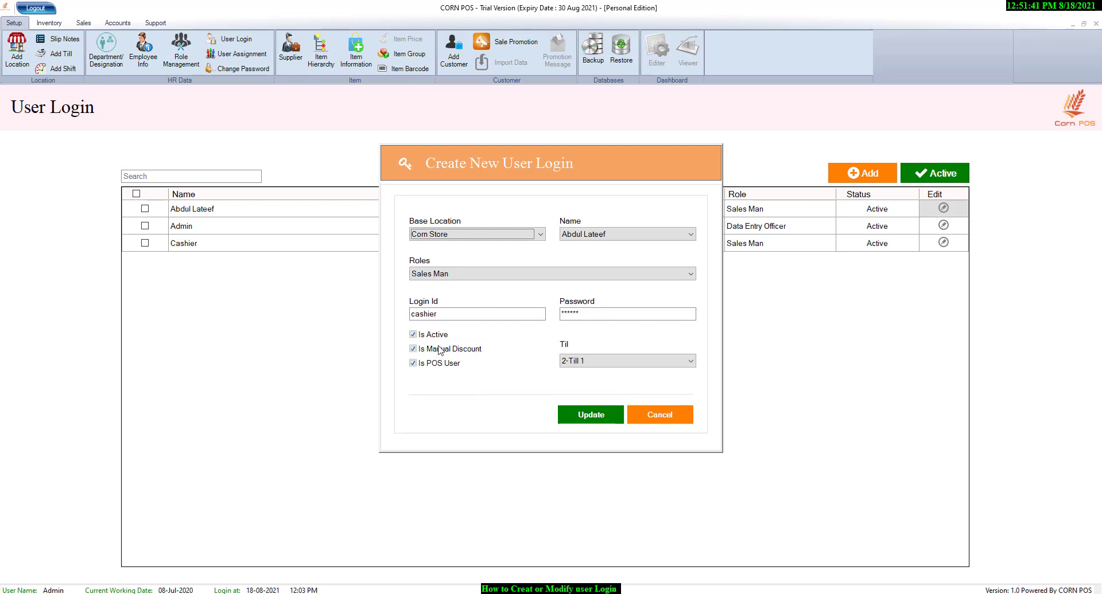
click(459, 276)
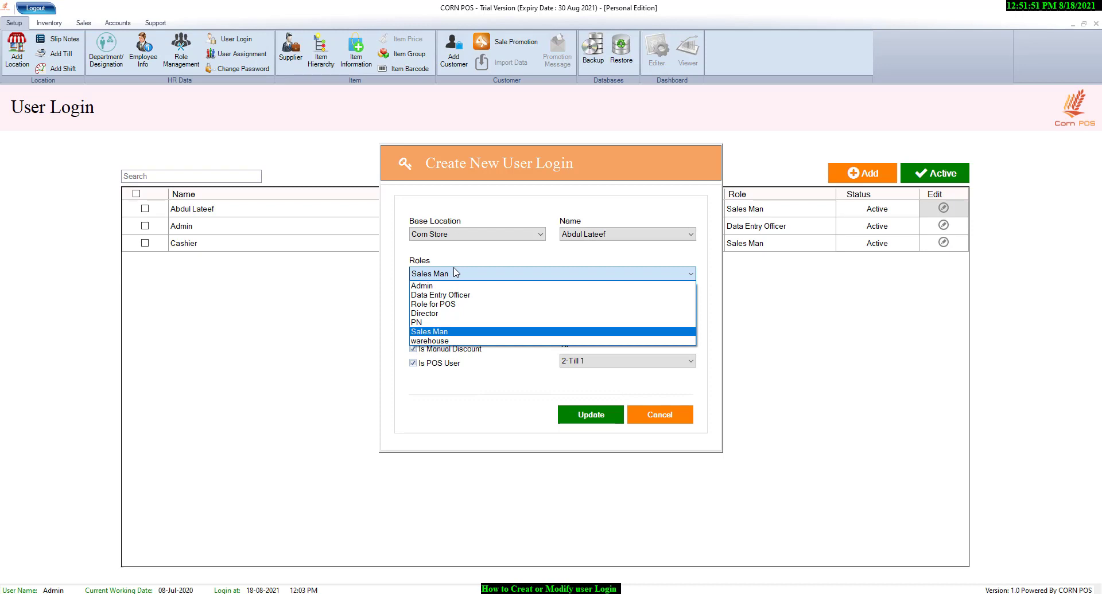
click(448, 341)
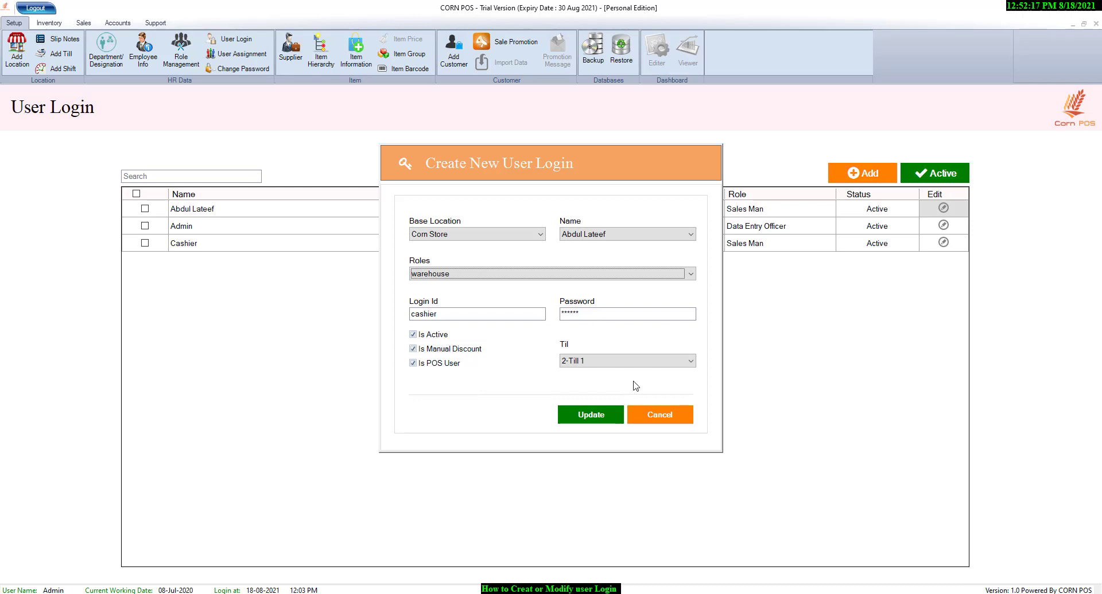
click(674, 415)
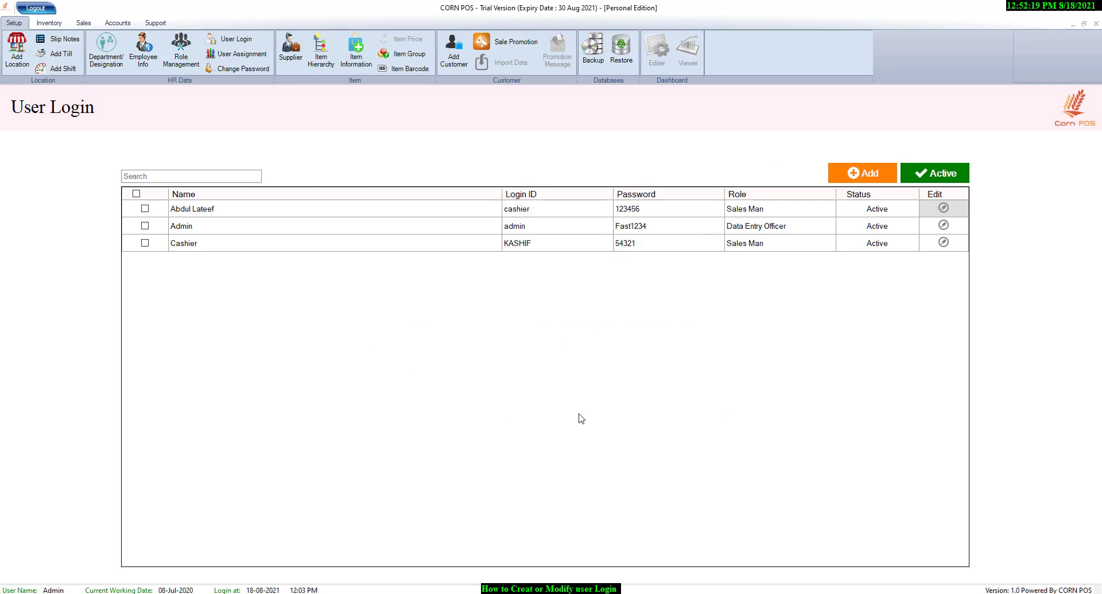